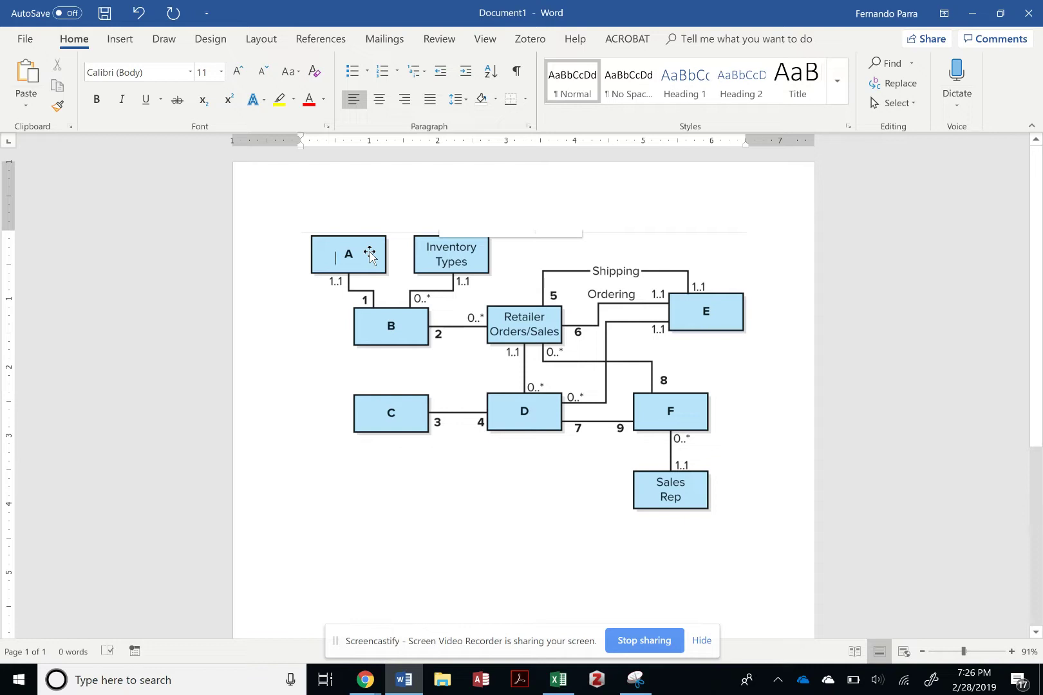
# Step: Select the whole UML class diagram picture as one object
pyautogui.press('alt')
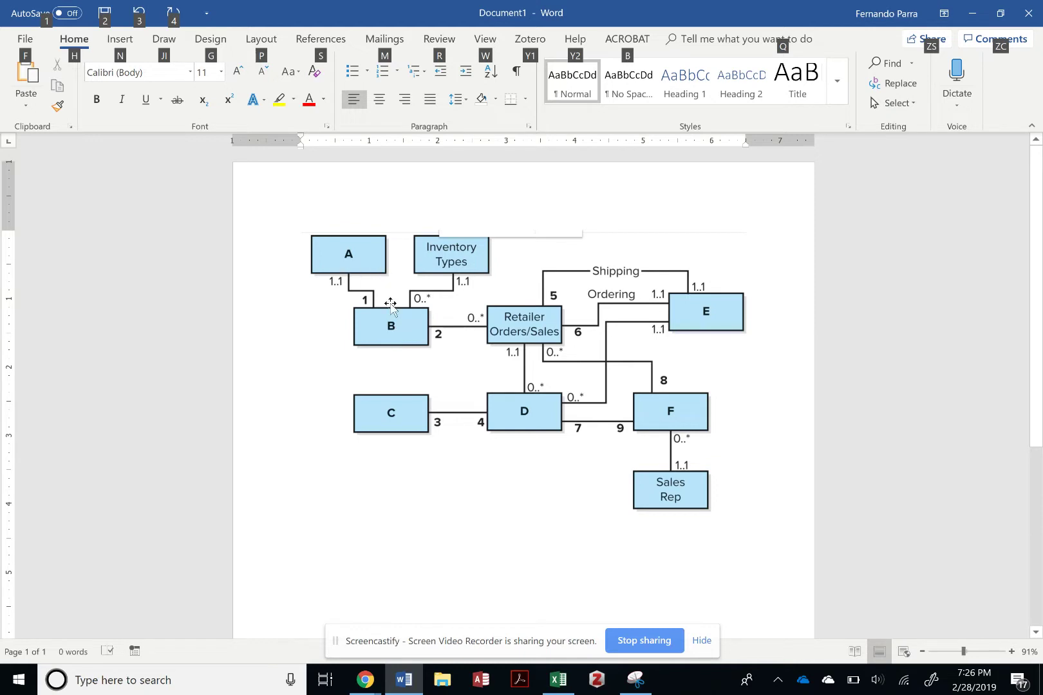
pyautogui.click(334, 258)
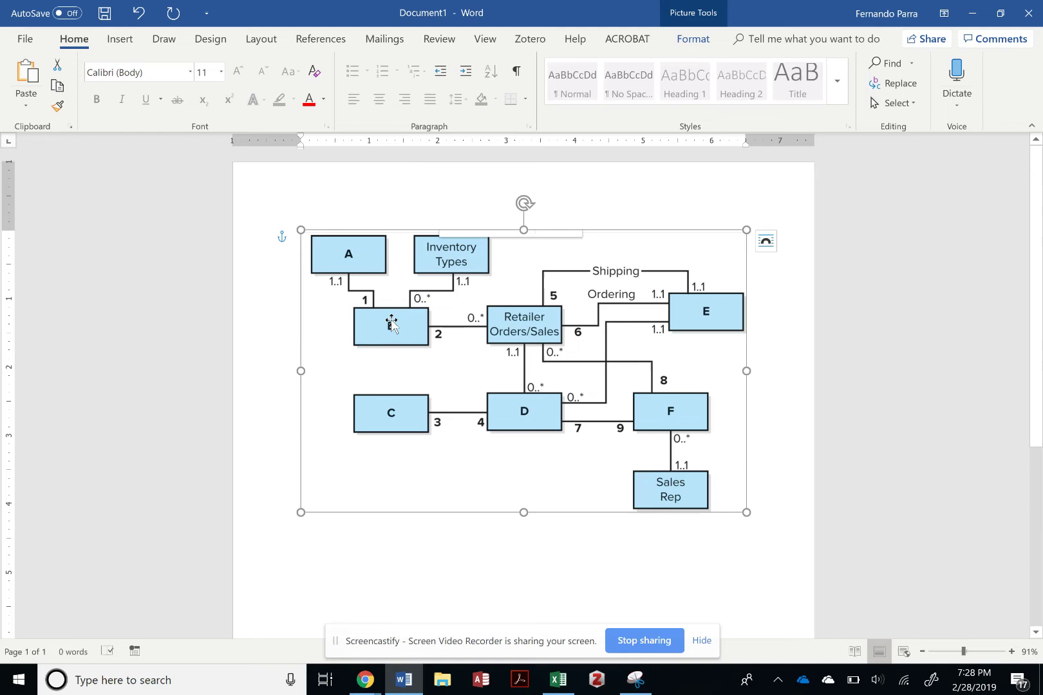
pyautogui.hotkey('alt', 'Tab')
pyautogui.press('Tab')
pyautogui.press('Tab')
pyautogui.press('Tab')
pyautogui.press('Tab')
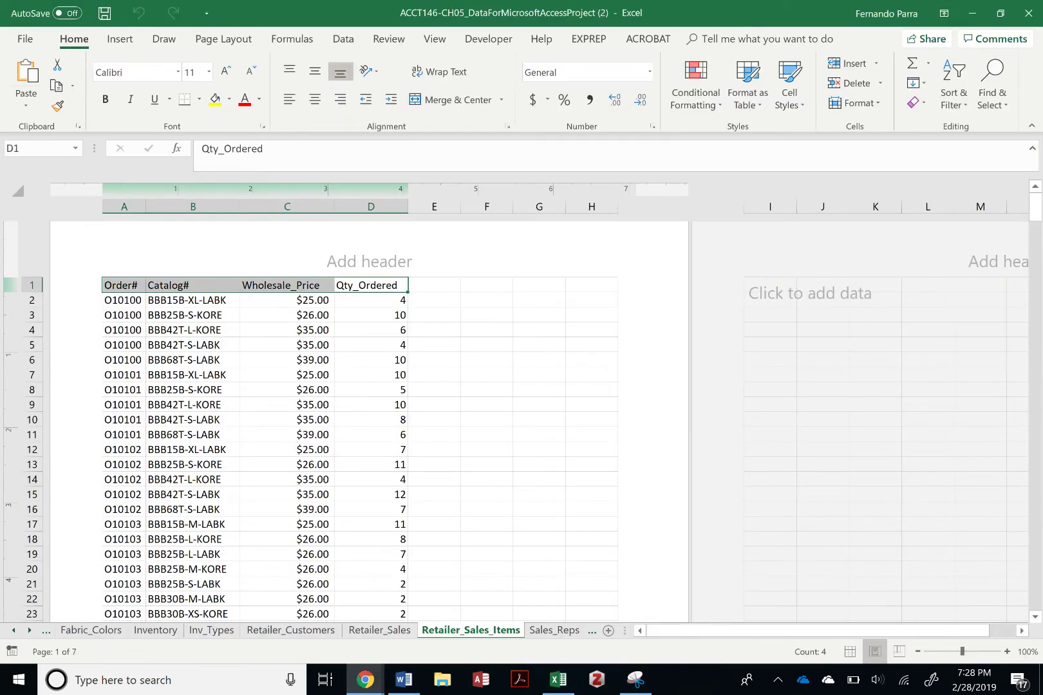
pyautogui.click(91, 631)
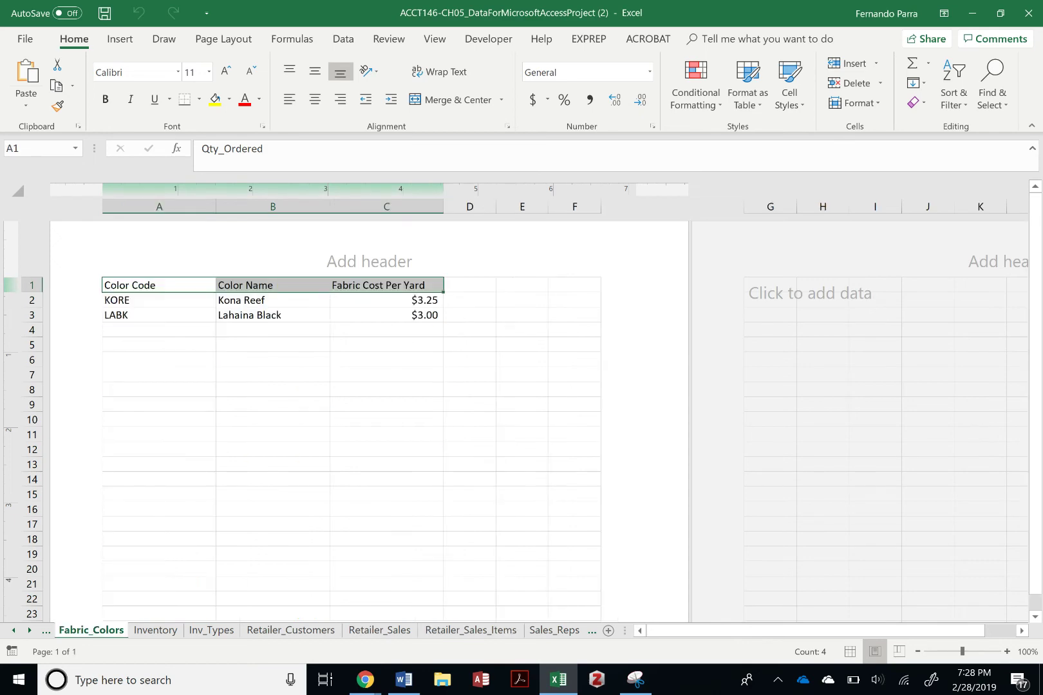
pyautogui.click(155, 630)
pyautogui.click(555, 630)
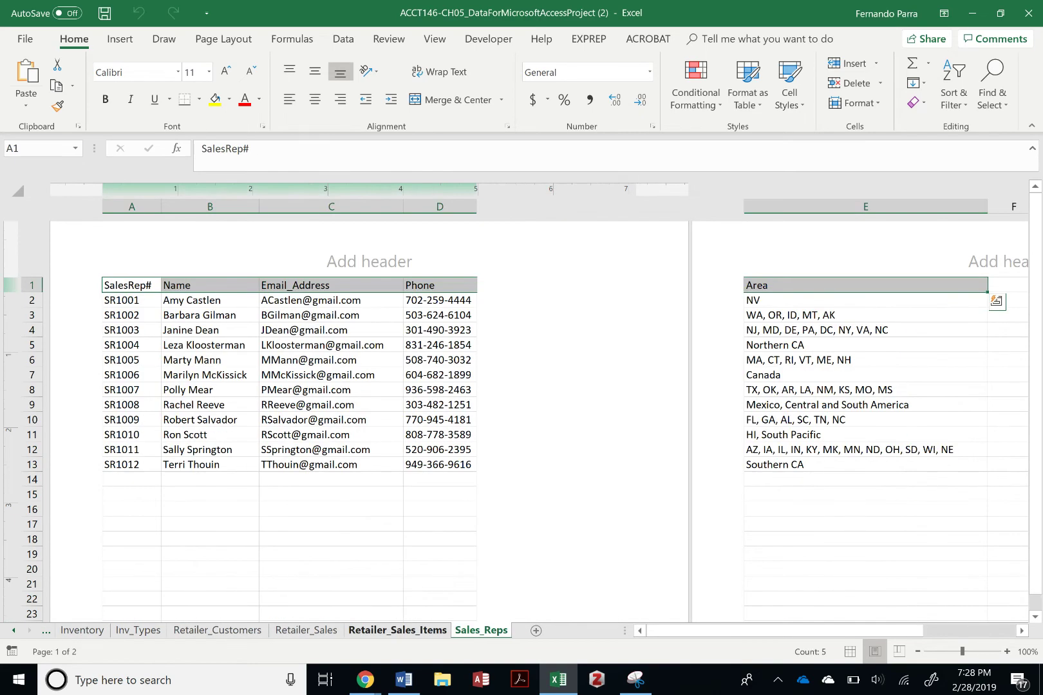
pyautogui.hotkey('ctrl', 'pageup')
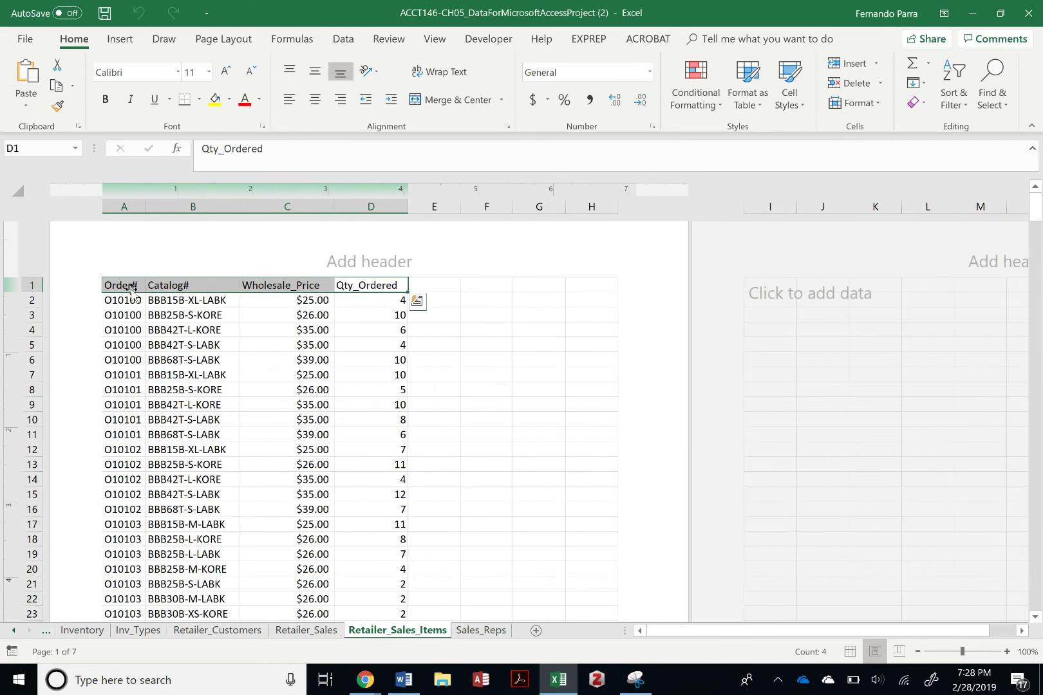
pyautogui.moveTo(132, 285); pyautogui.dragTo(173, 288)
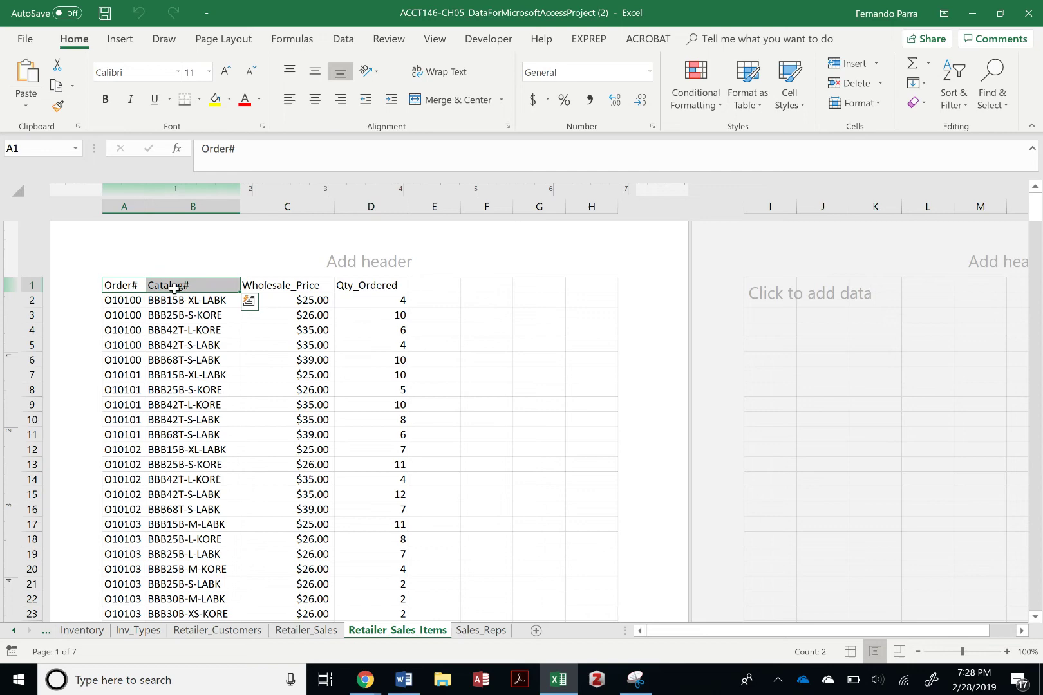
pyautogui.hotkey('ctrl', 'shift', 'Down')
pyautogui.hotkey('shift', 'Up')
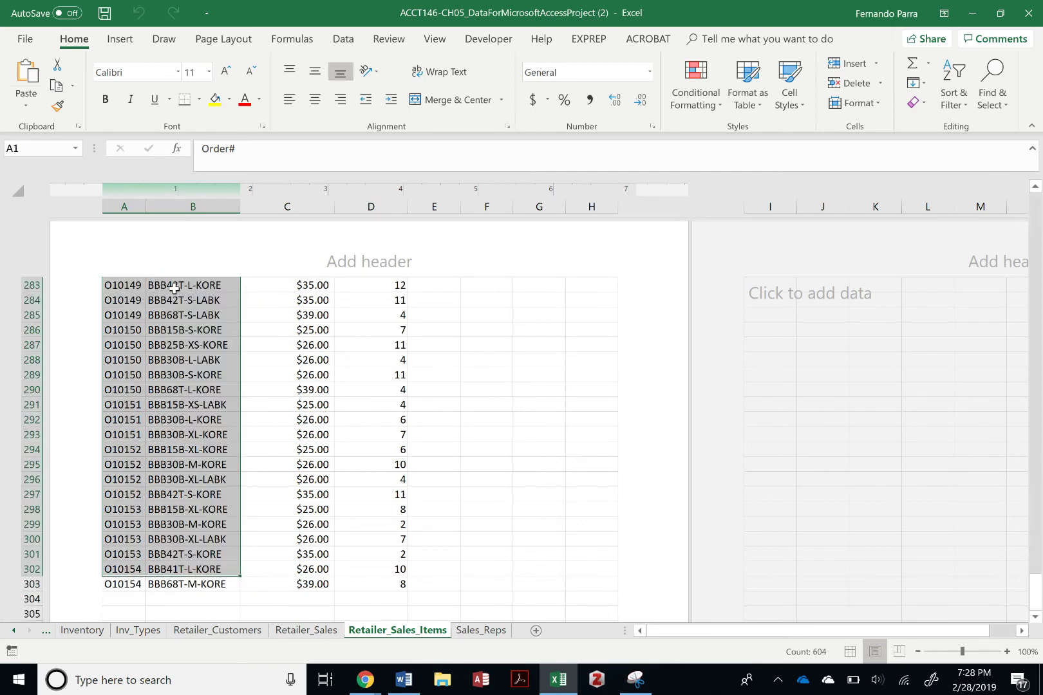
pyautogui.hotkey('ctrl', 'Home')
pyautogui.hotkey('ctrl', 'Down')
pyautogui.press('Up')
pyautogui.press('Up')
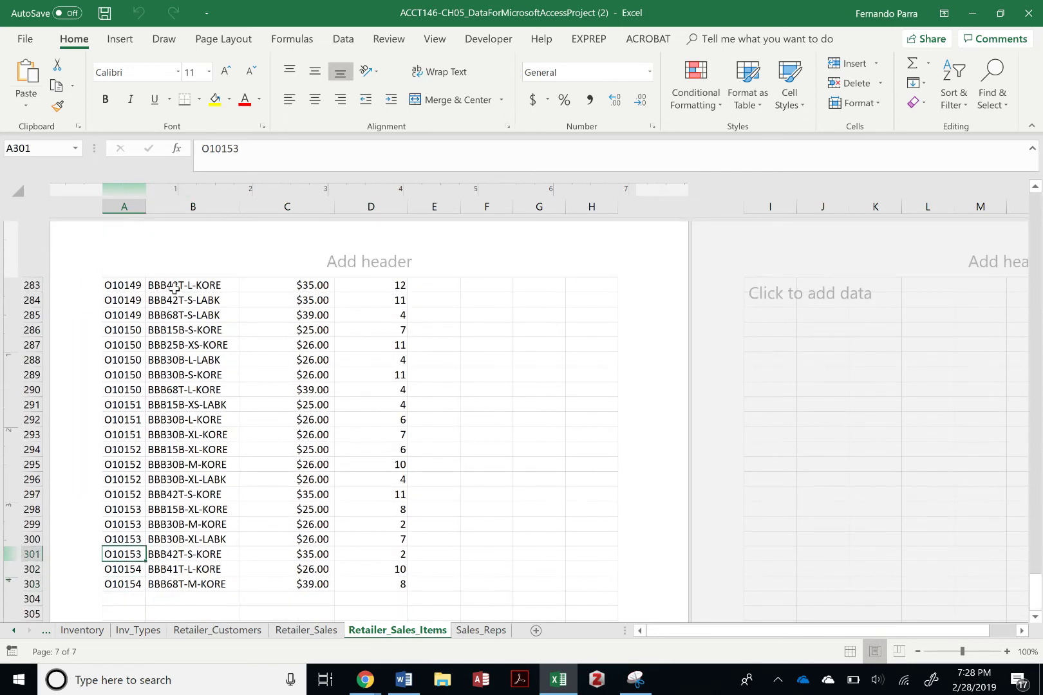
pyautogui.hotkey('ctrl', 'Home')
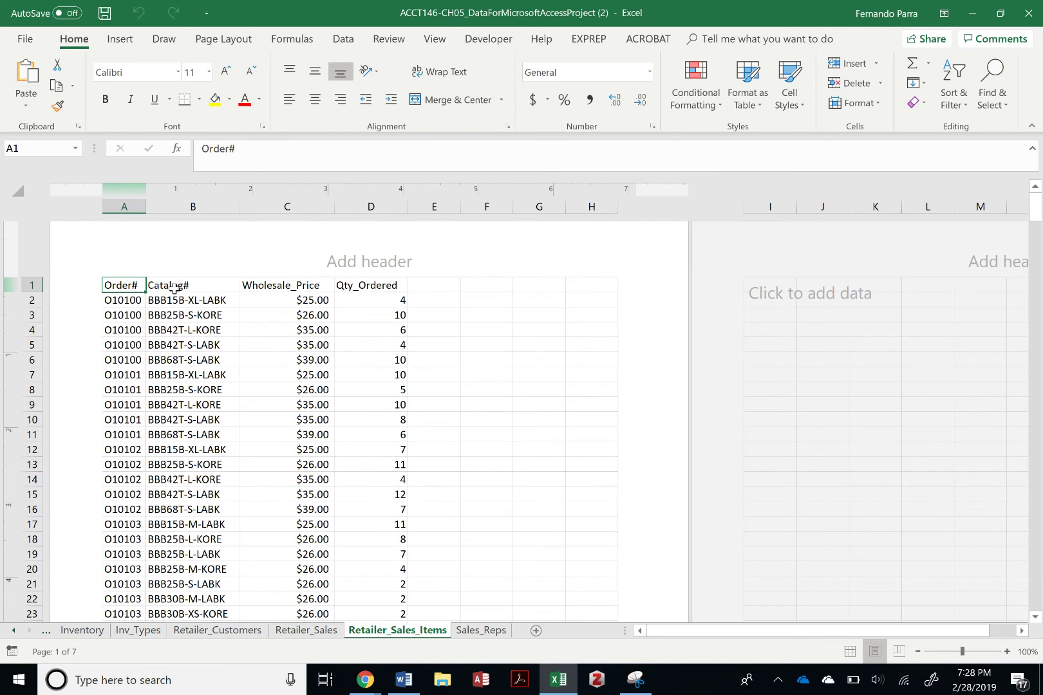
pyautogui.hotkey('shift', 'Right')
pyautogui.hotkey('shift', 'Down')
pyautogui.hotkey('shift', 'Down')
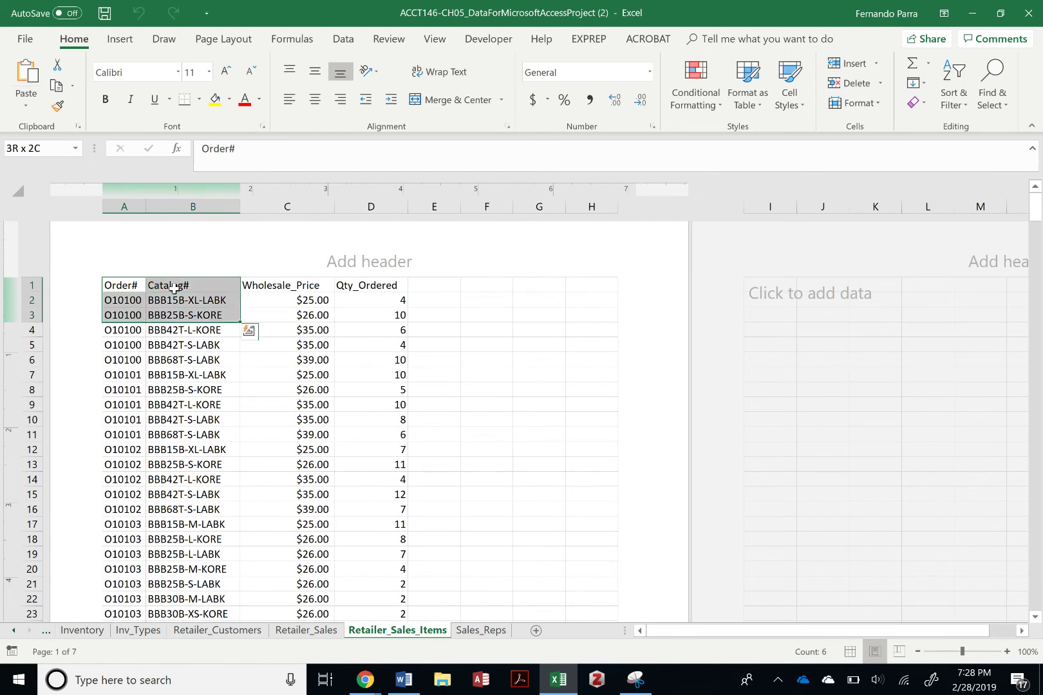
pyautogui.hotkey('shift', 'Down')
pyautogui.hotkey('shift', 'Up')
pyautogui.hotkey('shift', 'Up')
pyautogui.hotkey('shift', 'Up')
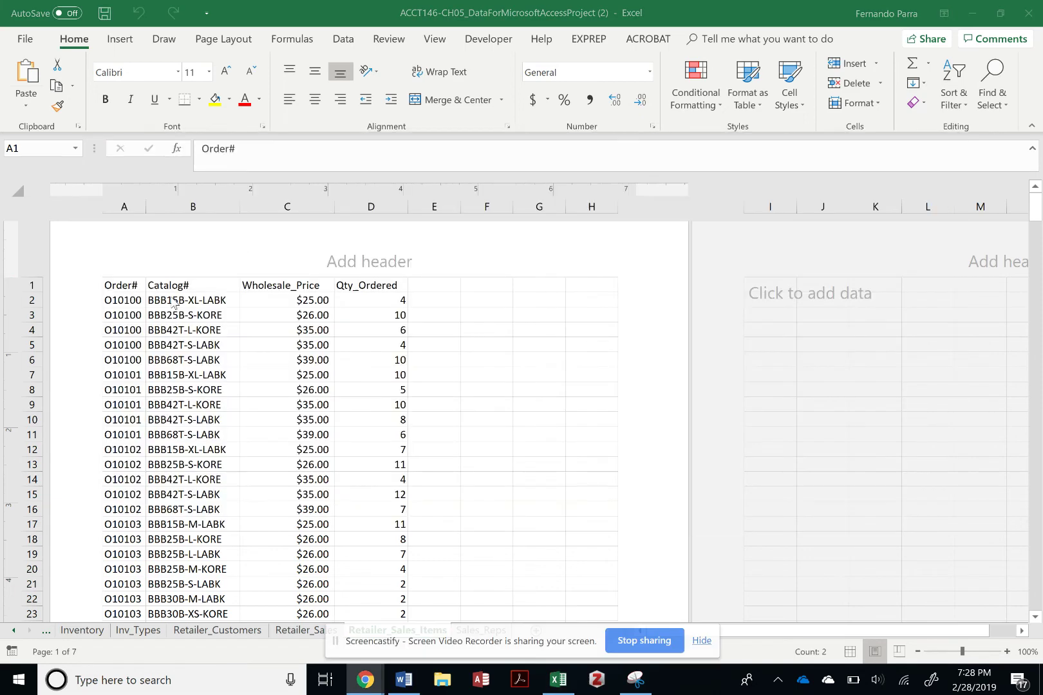
pyautogui.hotkey('alt', 'Tab')
pyautogui.press('Tab')
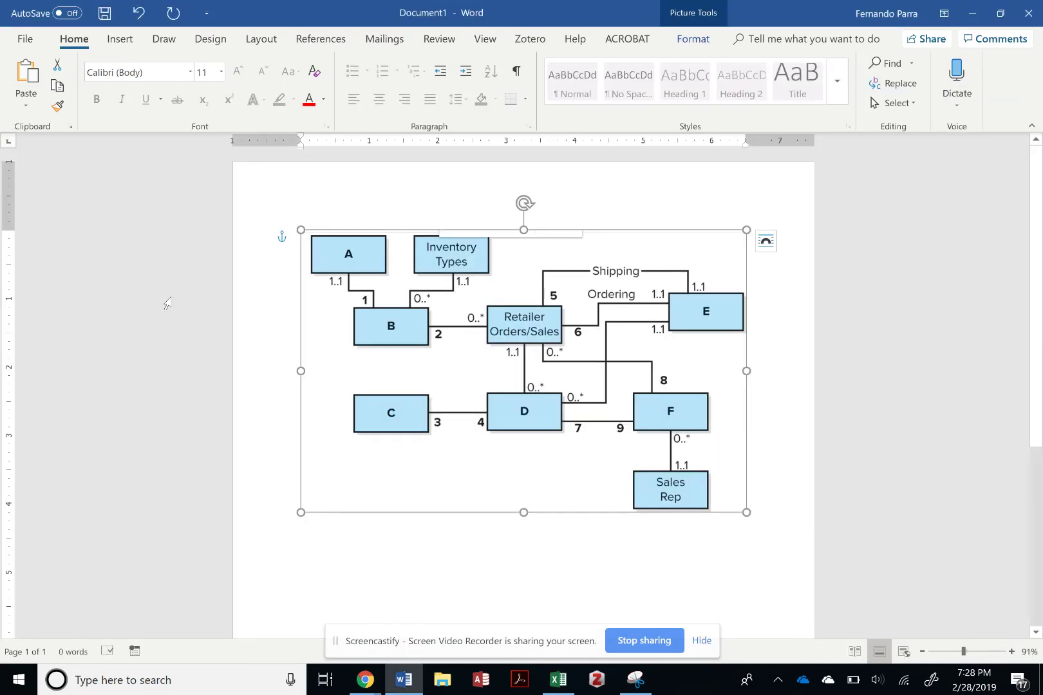
# Step: Paste the table labels, shift them beside the diagram boxes, and remove the duplicate copy
pyautogui.click(311, 266)
pyautogui.hotkey('ctrl', 'v')
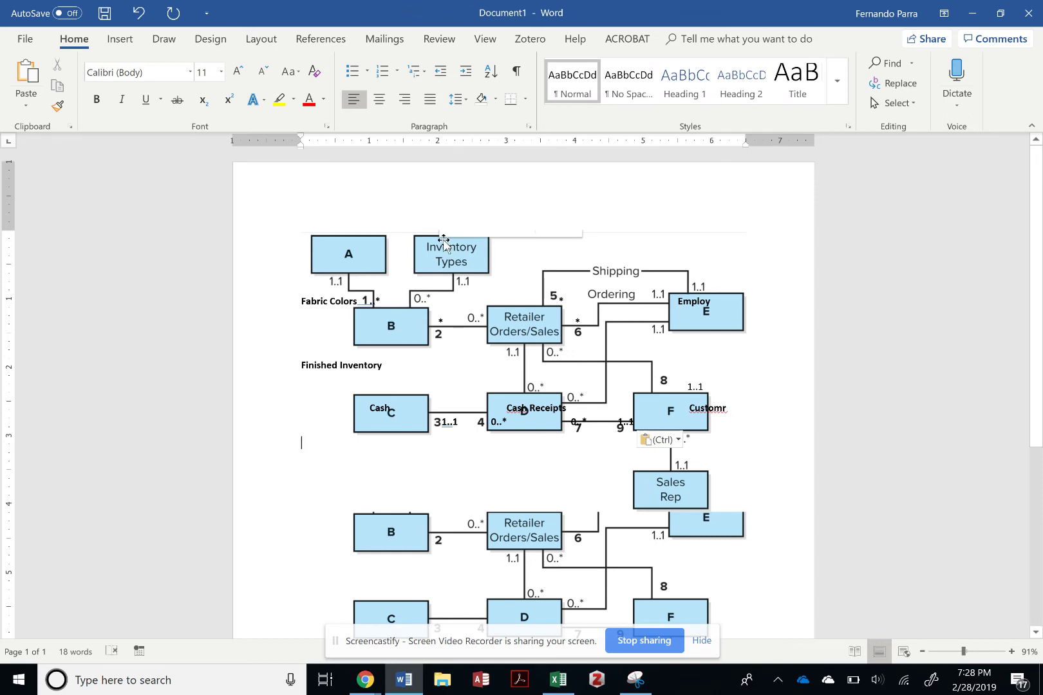
pyautogui.moveTo(443, 241)
pyautogui.mouseDown()
pyautogui.moveTo(438, 278)
pyautogui.moveTo(426, 273)
pyautogui.moveTo(444, 260)
pyautogui.moveTo(440, 244)
pyautogui.moveTo(450, 259)
pyautogui.moveTo(434, 243)
pyautogui.mouseUp()
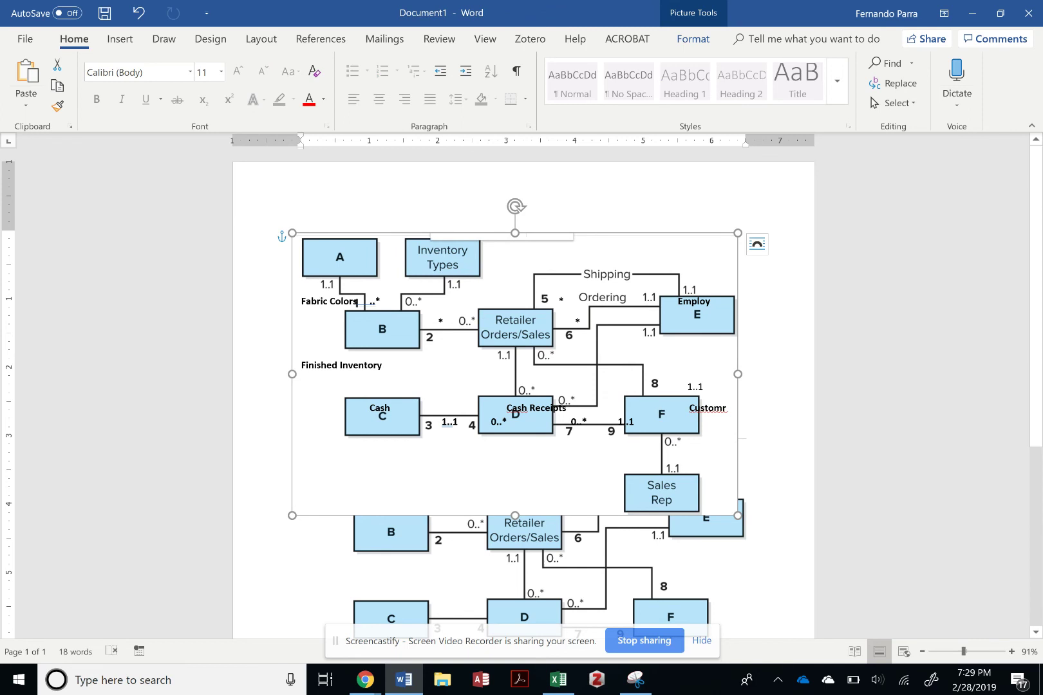
pyautogui.hotkey('ctrl', 'z')
pyautogui.hotkey('ctrl', 'z')
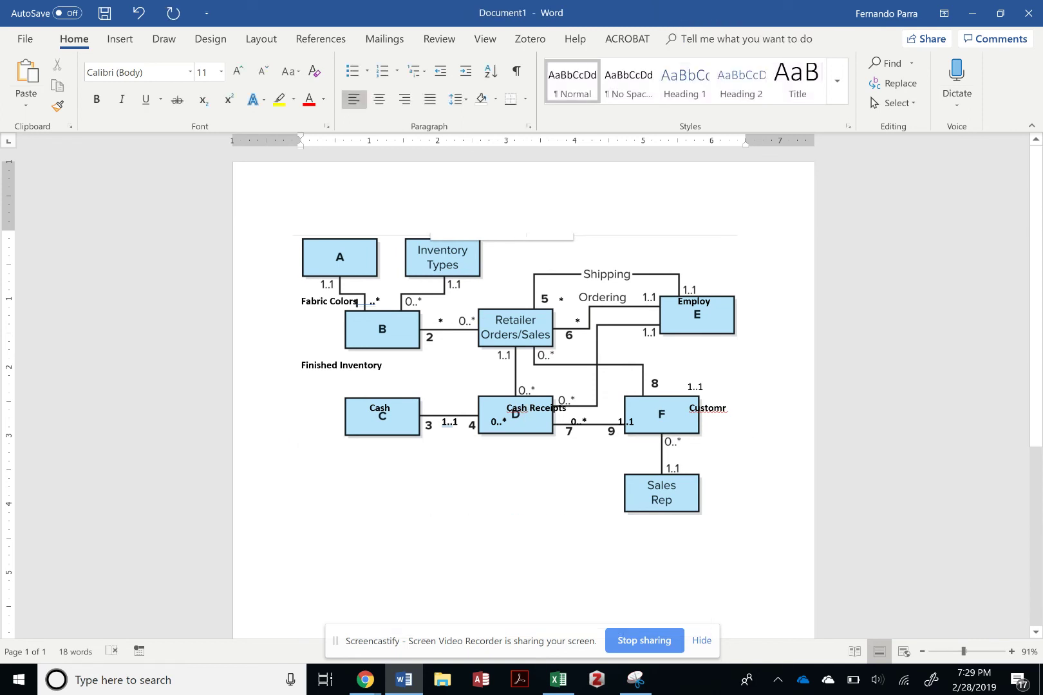
pyautogui.hotkey('alt', 'Tab')
# Step: Bring up the Screencastify controls for the ongoing desktop recording in Chrome
pyautogui.hotkey('alt', 'Tab')
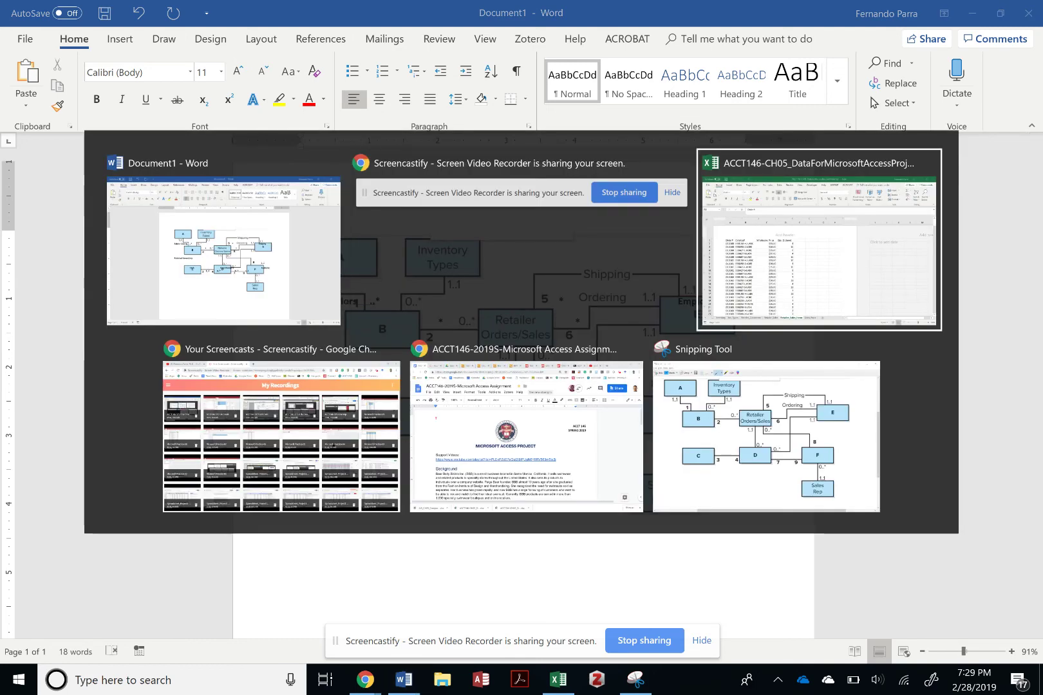
pyautogui.hotkey('alt', 'Tab')
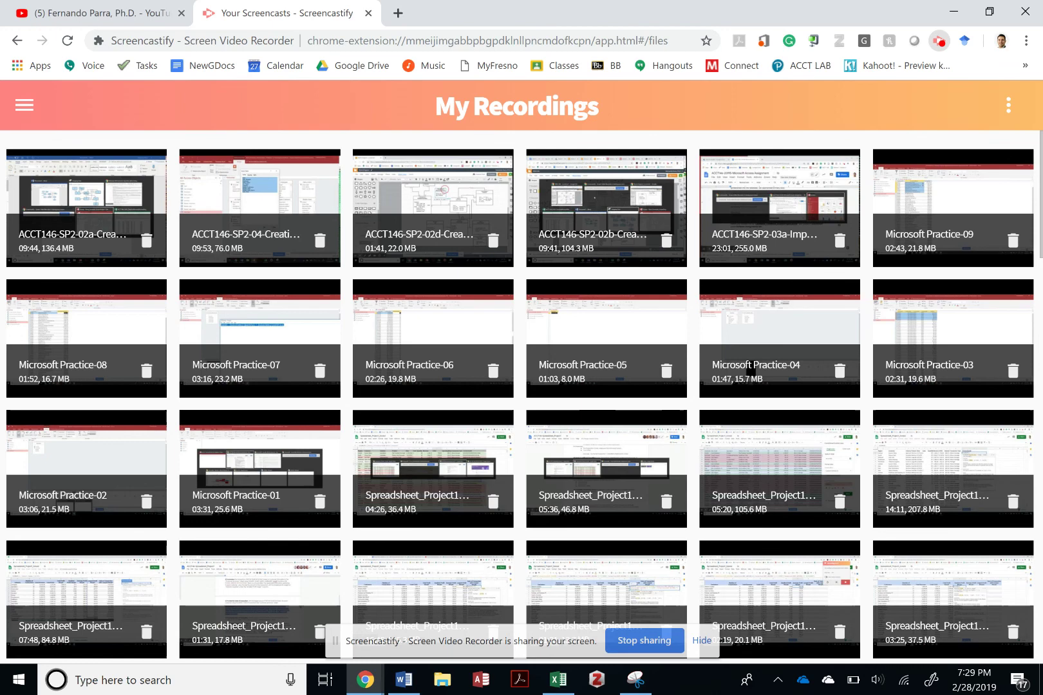
pyautogui.click(939, 41)
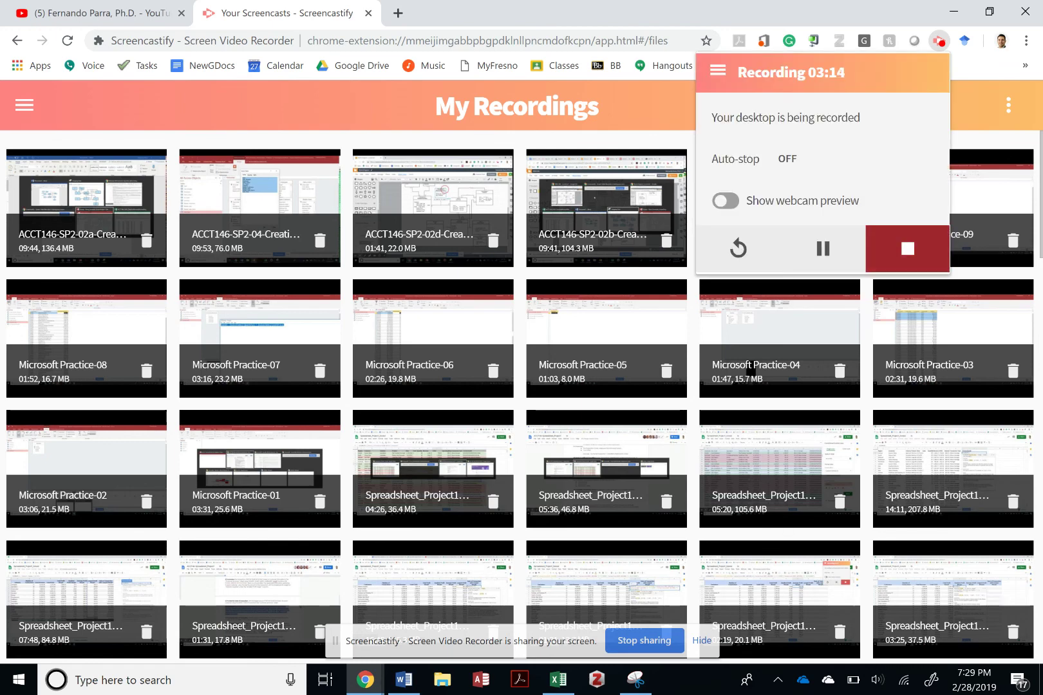